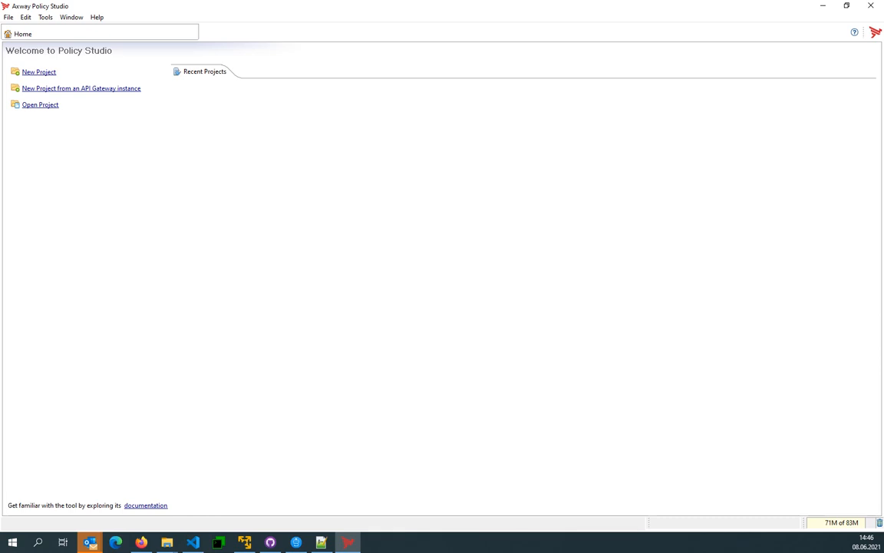
- In the browser's API Gateway Manager, open the most recent /healthcheck transaction and inspect the response body sent to the client
{"action": "left_click", "coordinate": [141, 542]}
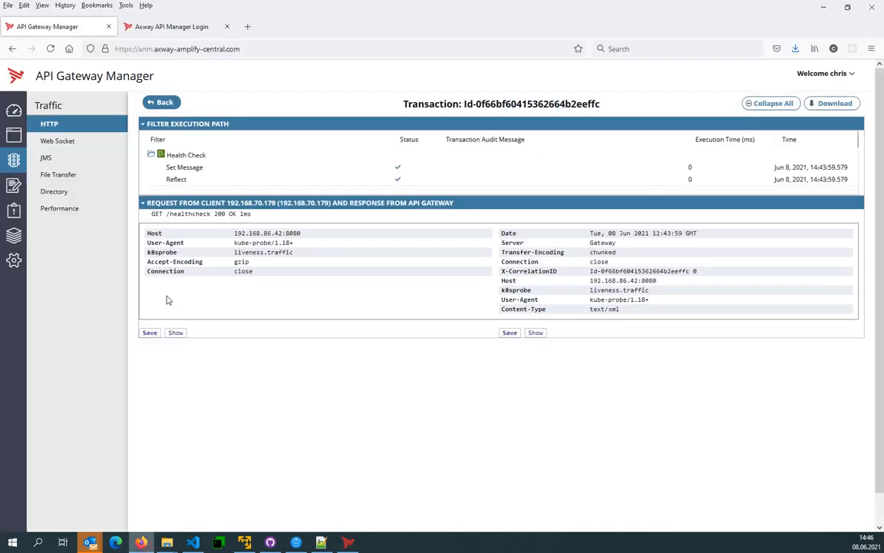
{"action": "left_click", "coordinate": [164, 102]}
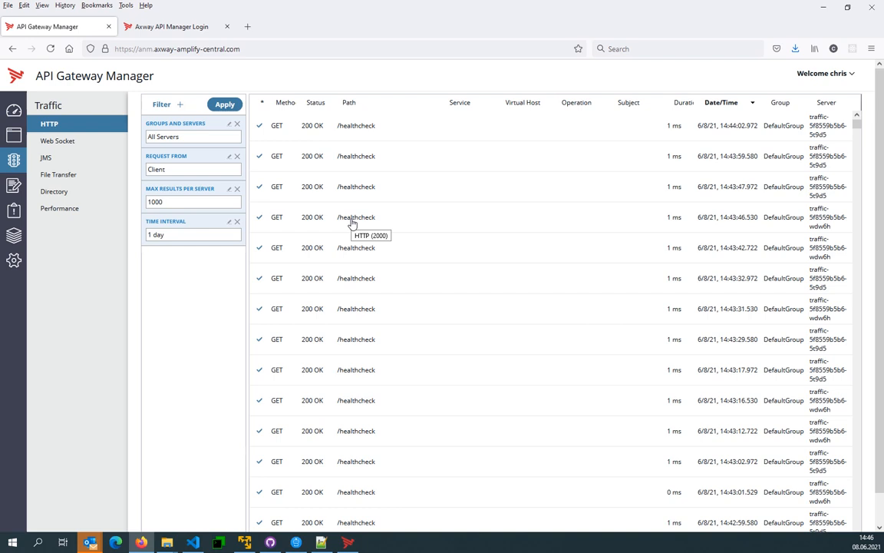
{"action": "left_click", "coordinate": [349, 132]}
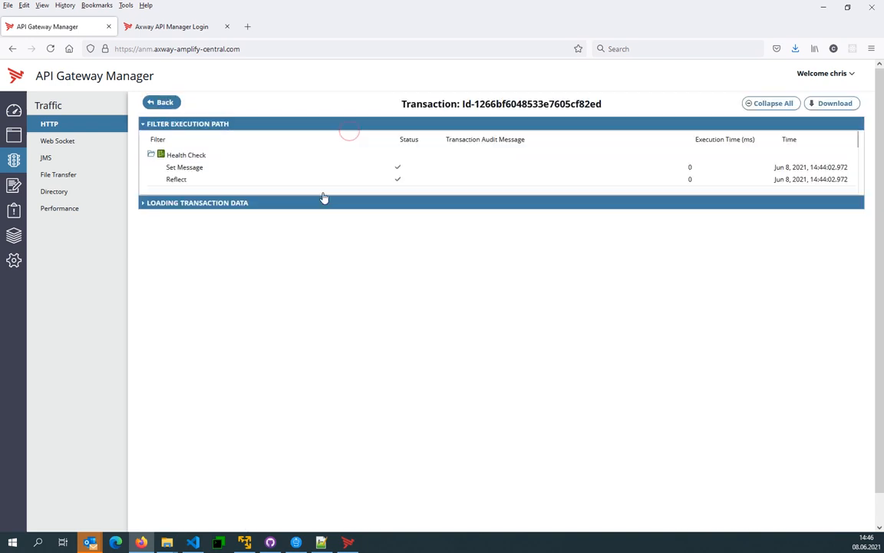
{"action": "left_click", "coordinate": [537, 331]}
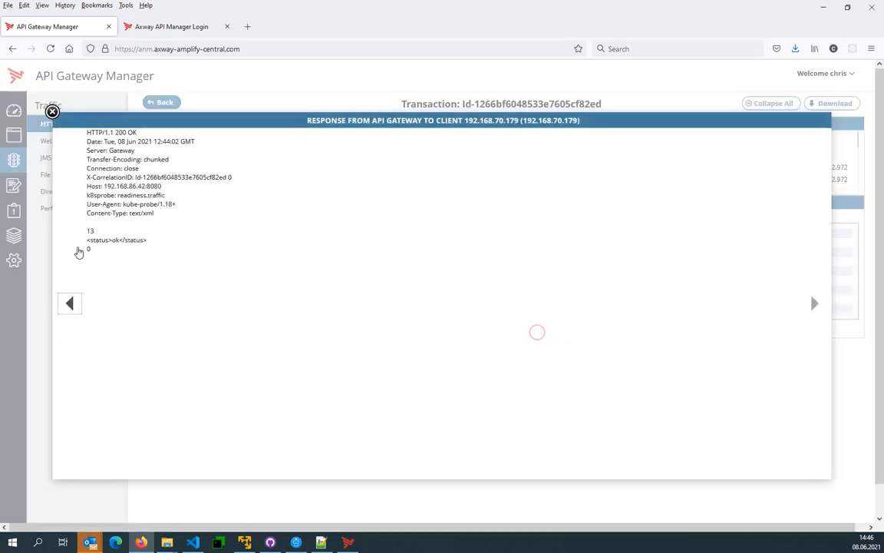
{"action": "left_click_drag", "start_coordinate": [85, 240], "coordinate": [146, 240]}
{"action": "left_click", "coordinate": [145, 240]}
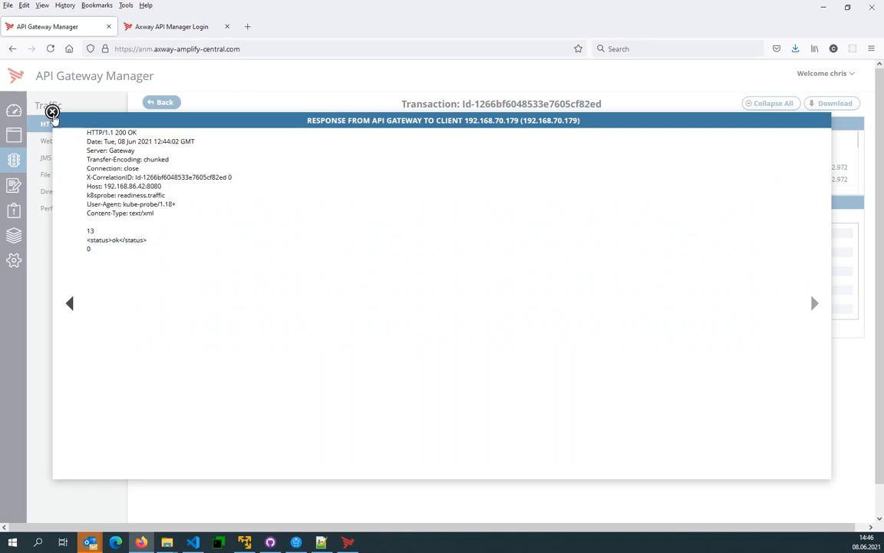
{"action": "left_click", "coordinate": [53, 112]}
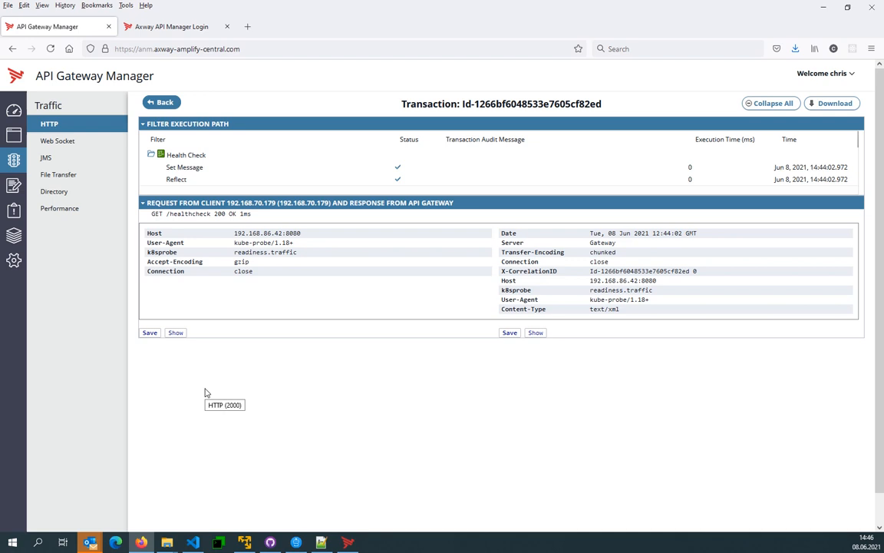
- Switch to VS Code and locate the fed folder under gateway-config/apimgr in the axway-api-management-automated workspace
{"action": "left_click", "coordinate": [349, 543]}
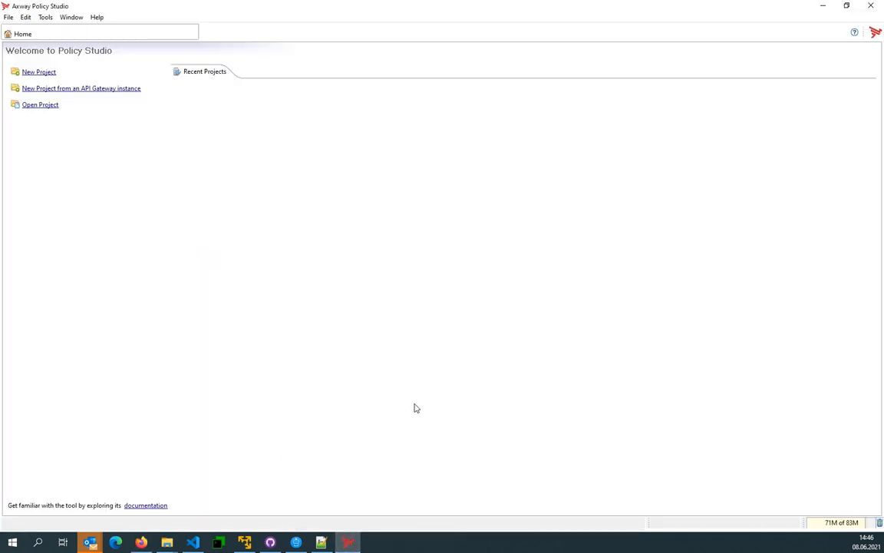
{"action": "left_click", "coordinate": [194, 543]}
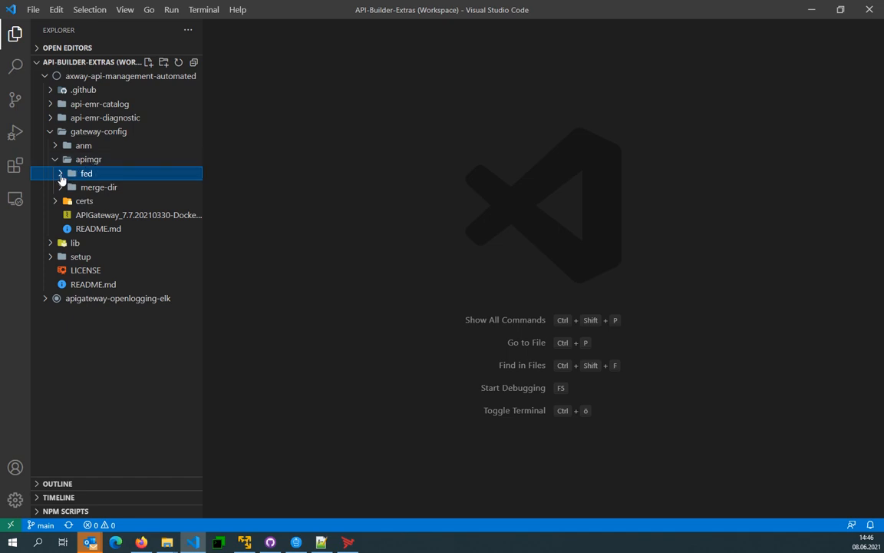
{"action": "left_click", "coordinate": [166, 543]}
{"action": "left_click", "coordinate": [385, 517]}
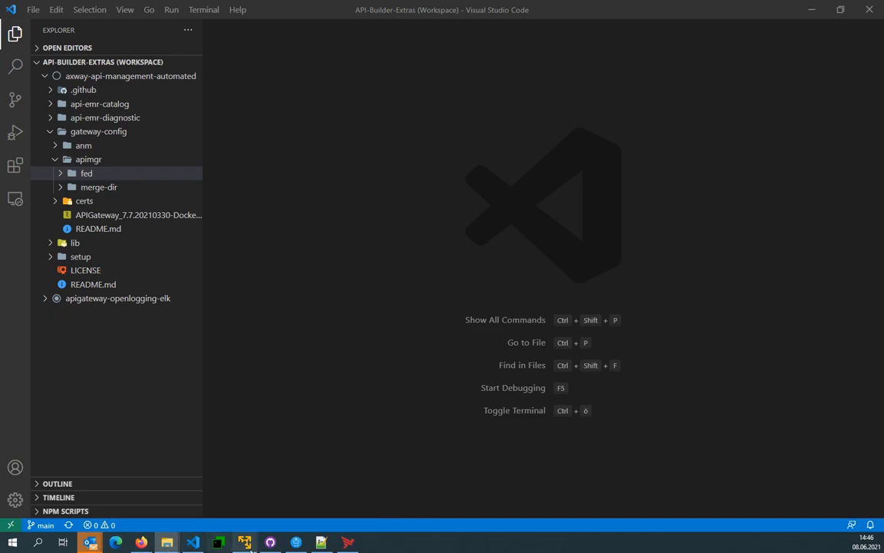
- Open the apimanager project from the gateway-config\apimgr\fed folder in Policy Studio and return API Gateway Manager to the HTTP traffic list
{"action": "left_click", "coordinate": [347, 543]}
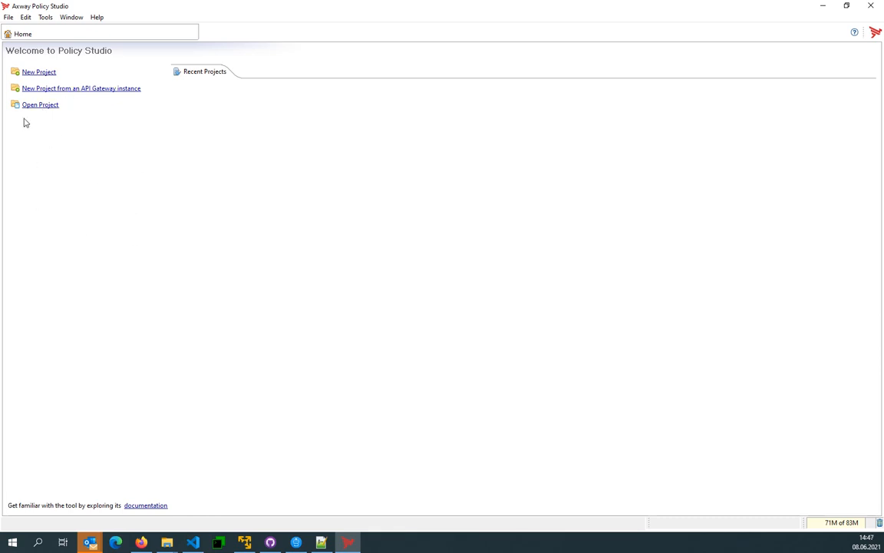
{"action": "left_click", "coordinate": [39, 106]}
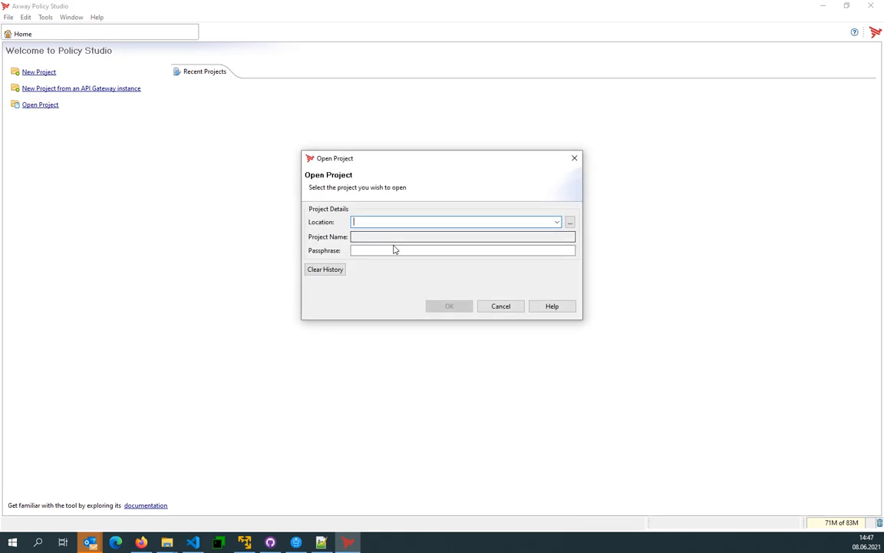
{"action": "key", "text": "ctrl+v"}
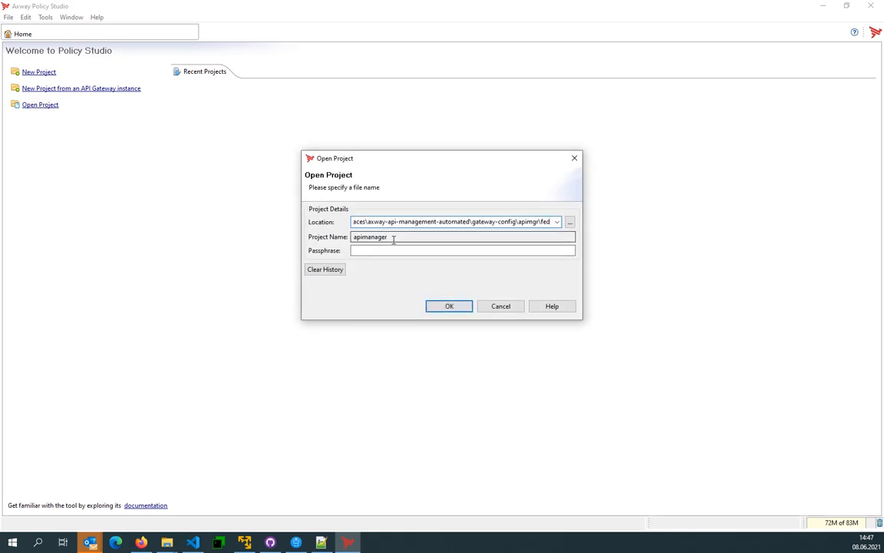
{"action": "double_click", "coordinate": [393, 239]}
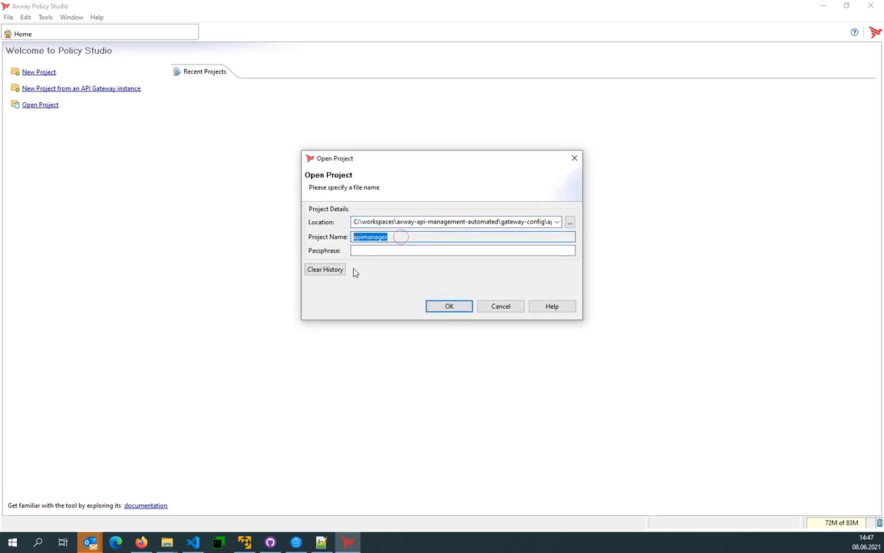
{"action": "left_click", "coordinate": [433, 301]}
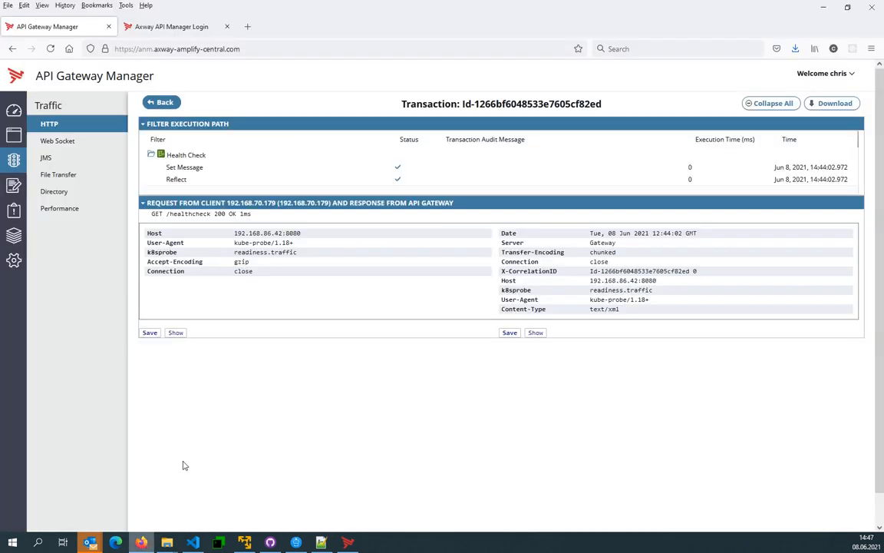
{"action": "left_click", "coordinate": [162, 103]}
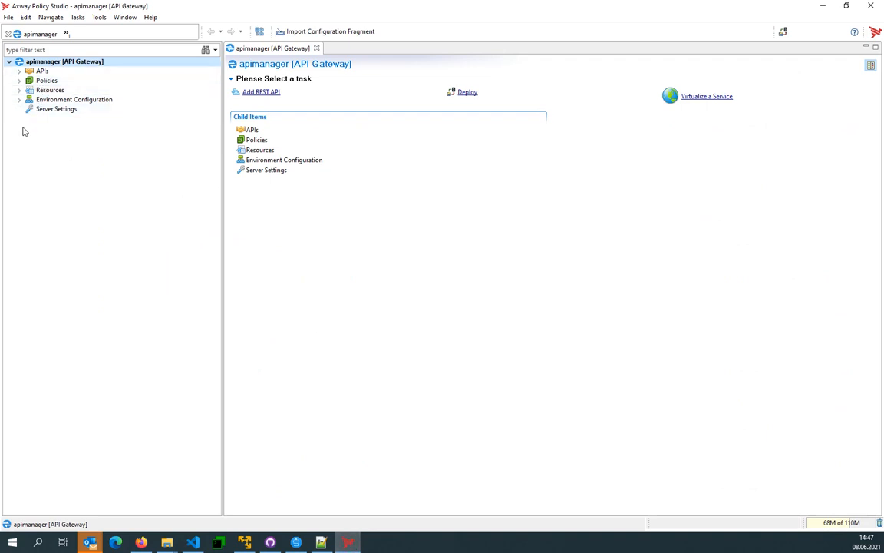
- In Policy Studio, find the paths of the API Gateway's Default Services listener and open the Health Check policy assigned to /healthcheck
{"action": "left_click", "coordinate": [18, 80]}
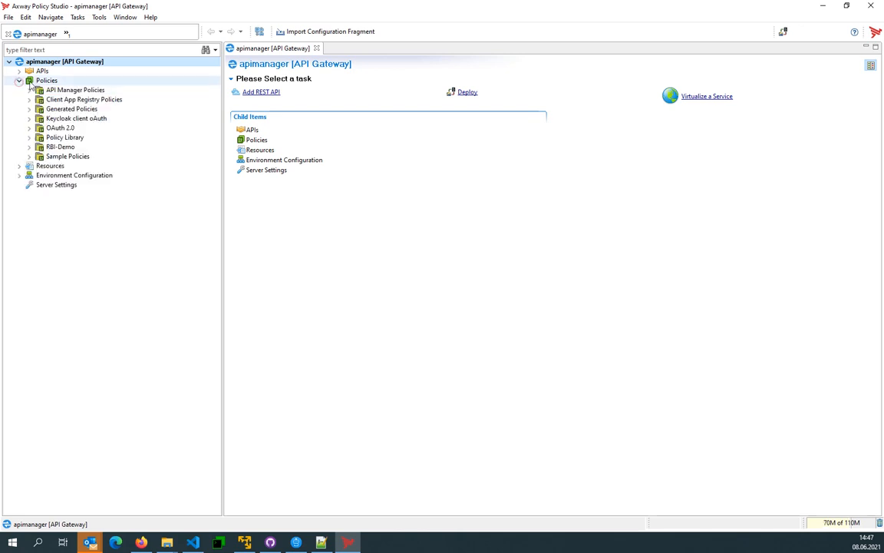
{"action": "left_click", "coordinate": [18, 80]}
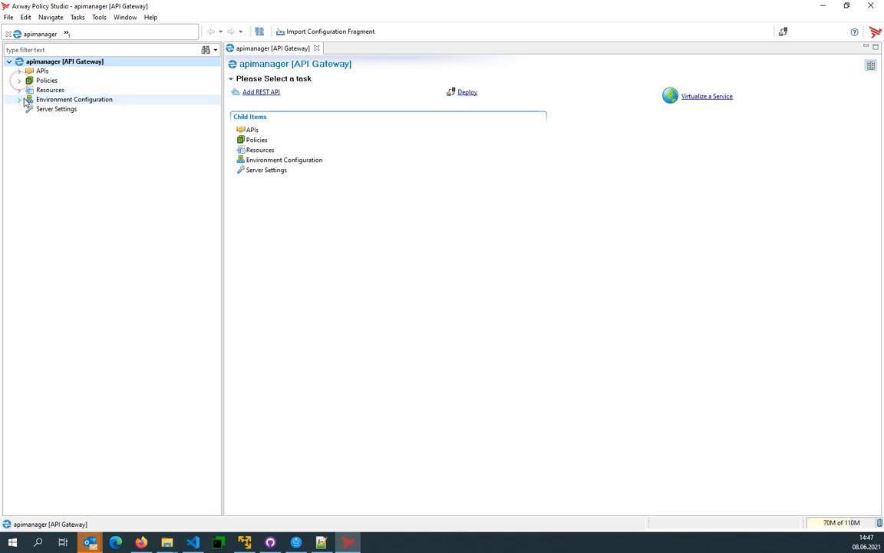
{"action": "left_click", "coordinate": [20, 100]}
{"action": "left_click", "coordinate": [28, 109]}
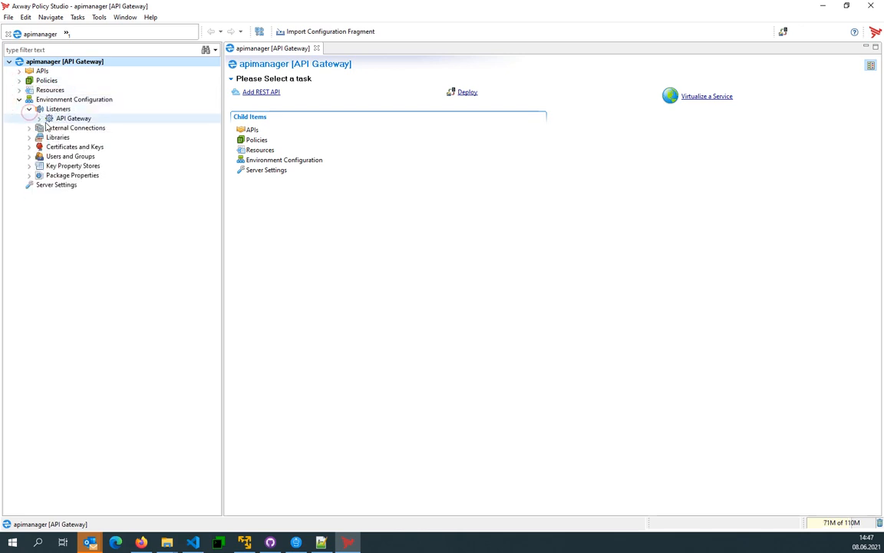
{"action": "left_click", "coordinate": [54, 118]}
{"action": "left_click", "coordinate": [39, 118]}
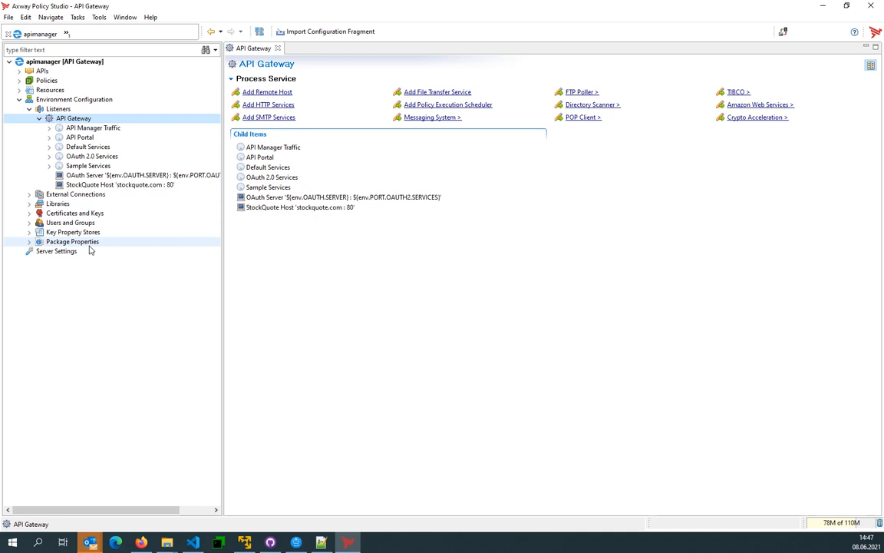
{"action": "left_click", "coordinate": [49, 147]}
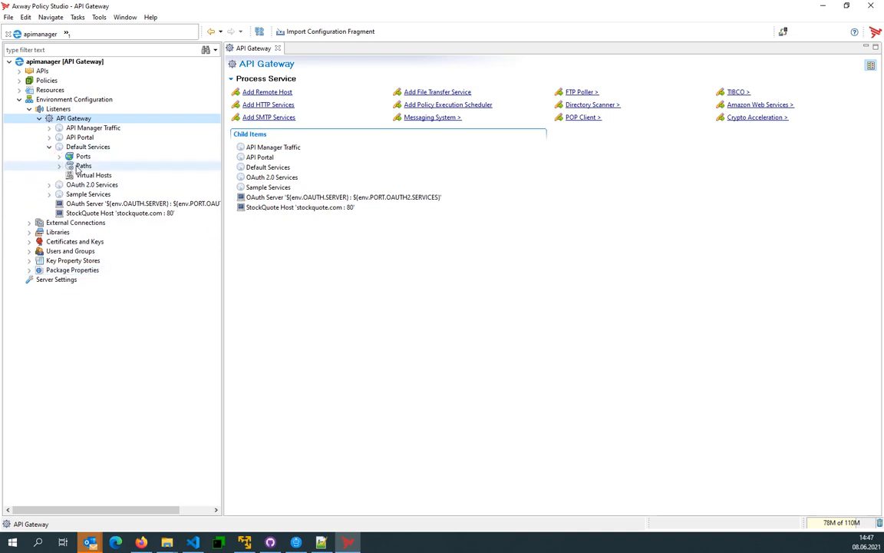
{"action": "left_click", "coordinate": [81, 166]}
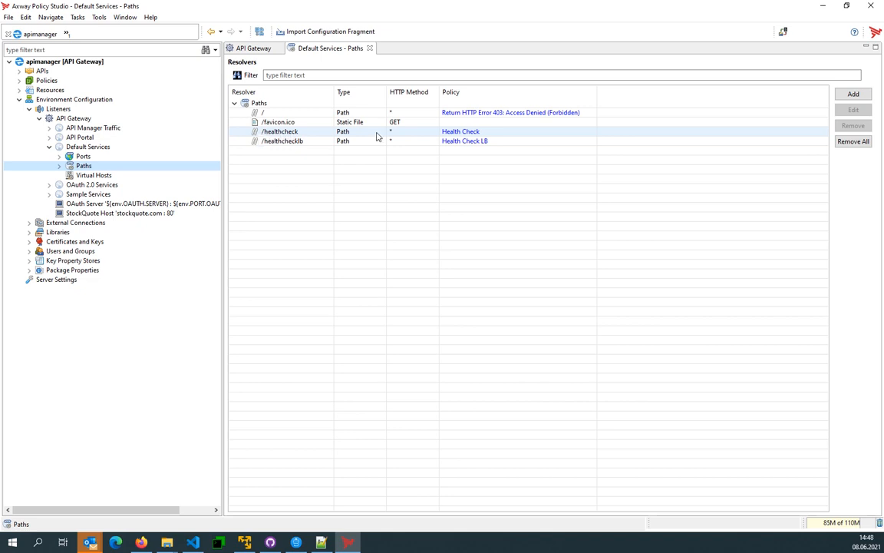
{"action": "left_click", "coordinate": [461, 133]}
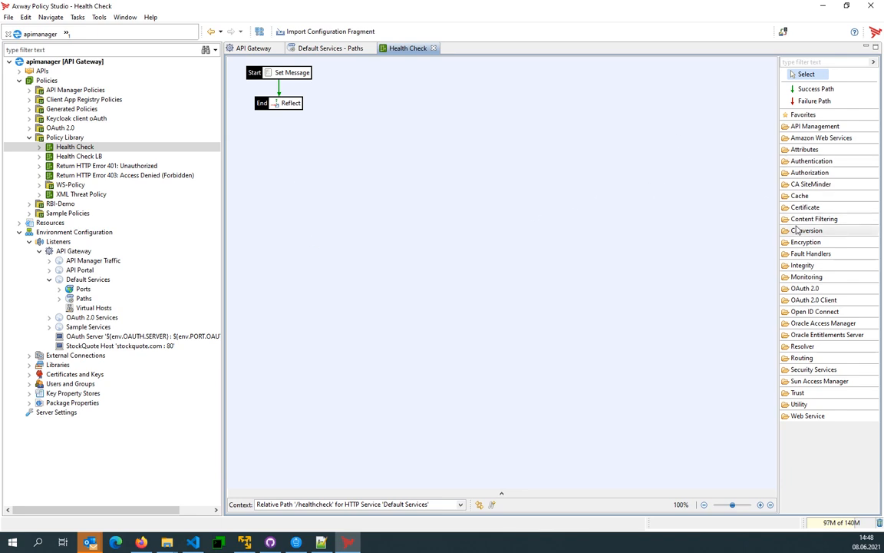
- Examine the Fault Handlers and API Management groups in the widened filter palette and the contexts available for the Health Check policy
{"action": "left_click_drag", "start_coordinate": [778, 223], "coordinate": [701, 215]}
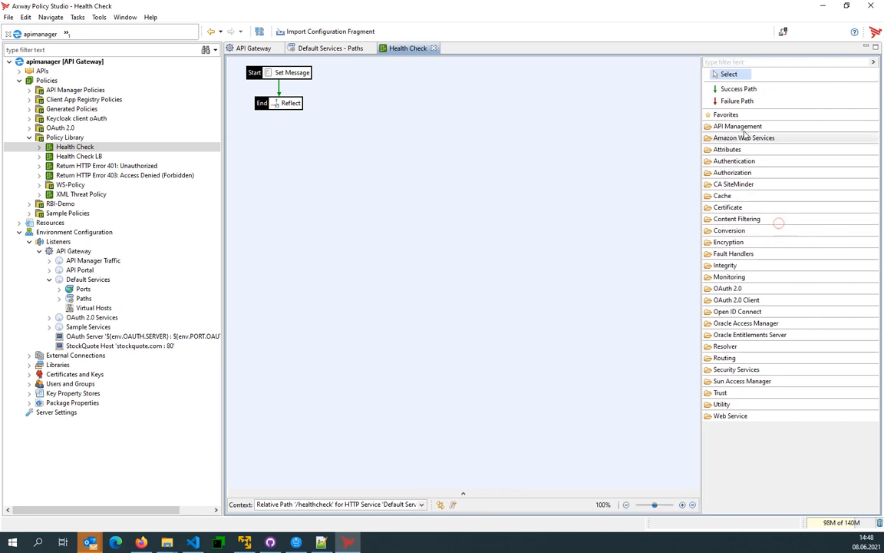
{"action": "left_click", "coordinate": [745, 255]}
{"action": "left_click", "coordinate": [746, 255]}
{"action": "left_click", "coordinate": [735, 127]}
{"action": "left_click", "coordinate": [735, 128]}
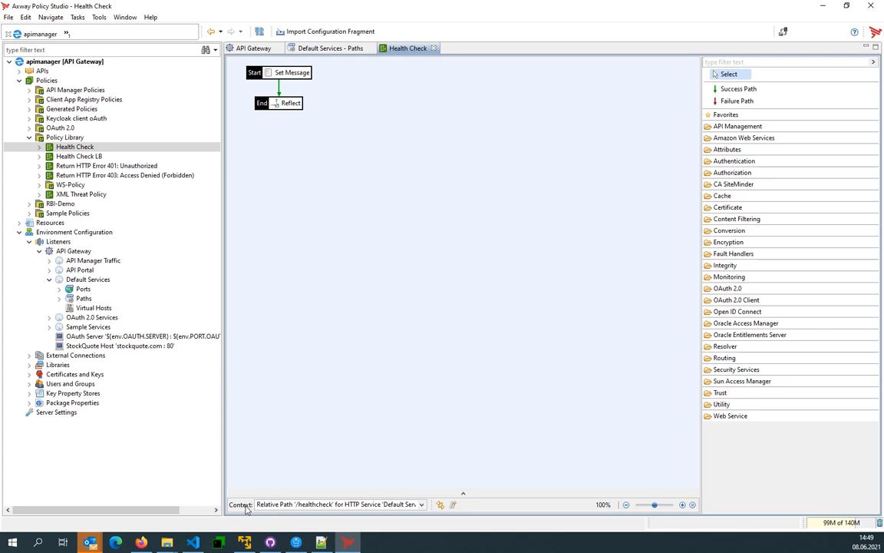
{"action": "left_click", "coordinate": [338, 504]}
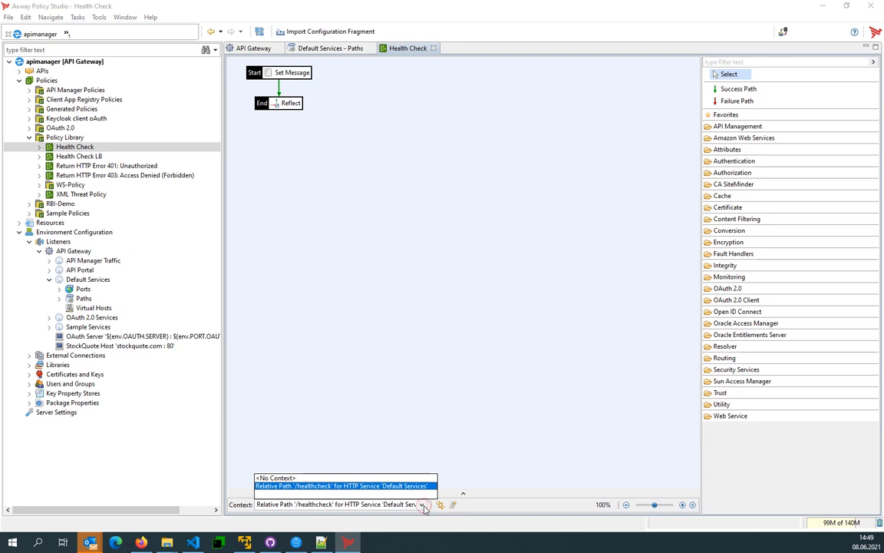
{"action": "left_click", "coordinate": [295, 439]}
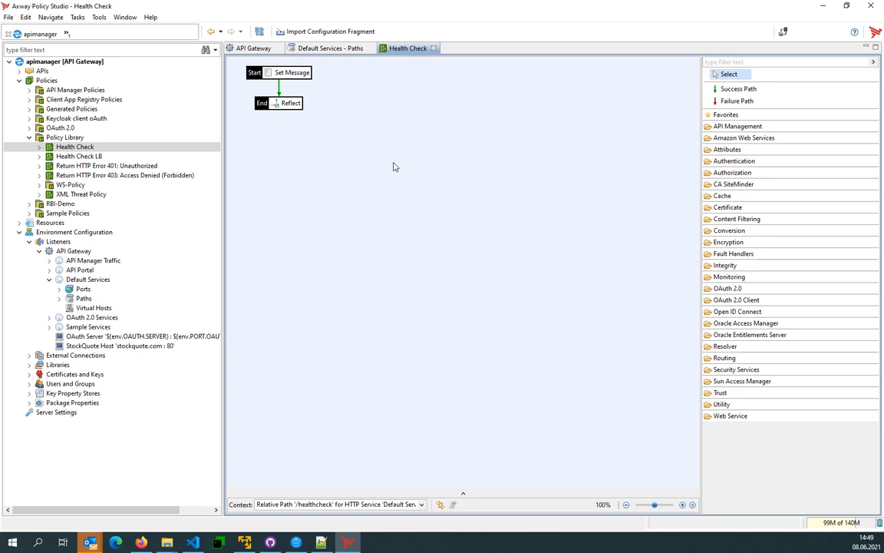
- Show all attributes on the policy's filters and set the Set Message filter's message body to "<status>ok - I am healthy</status>"
{"action": "right_click", "coordinate": [291, 72]}
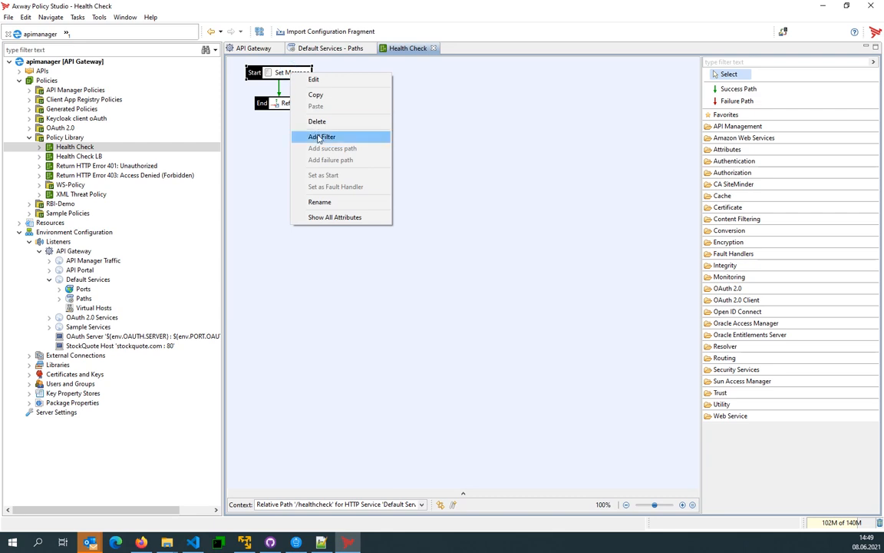
{"action": "left_click", "coordinate": [339, 217]}
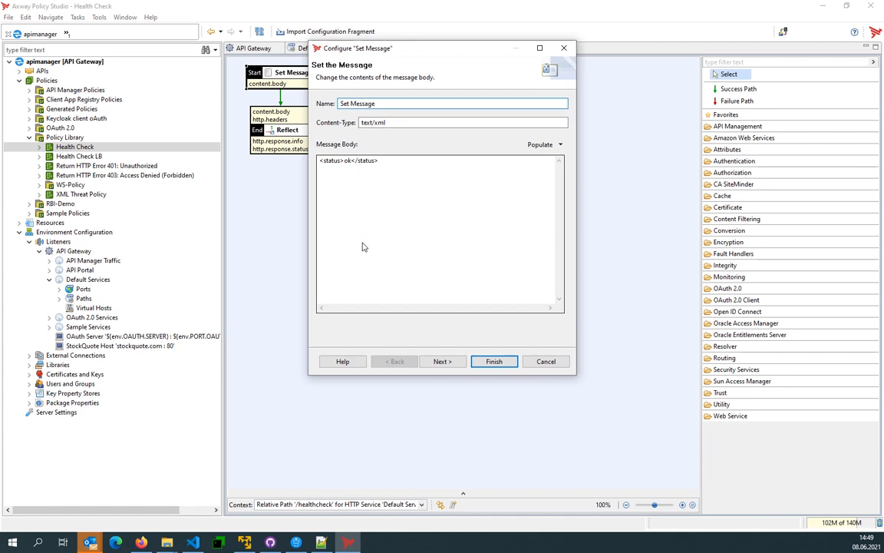
{"action": "left_click", "coordinate": [351, 162]}
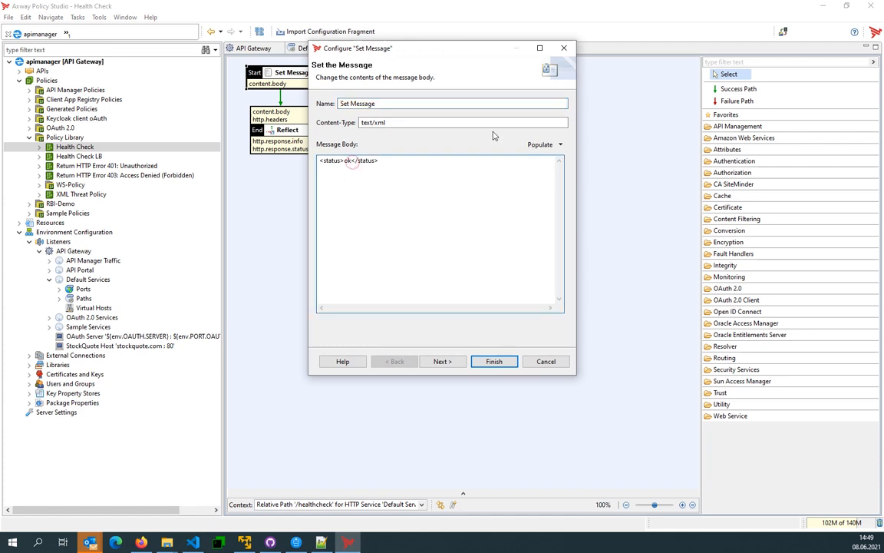
{"action": "type", "text": "- I am healthy"}
{"action": "left_click", "coordinate": [507, 360]}
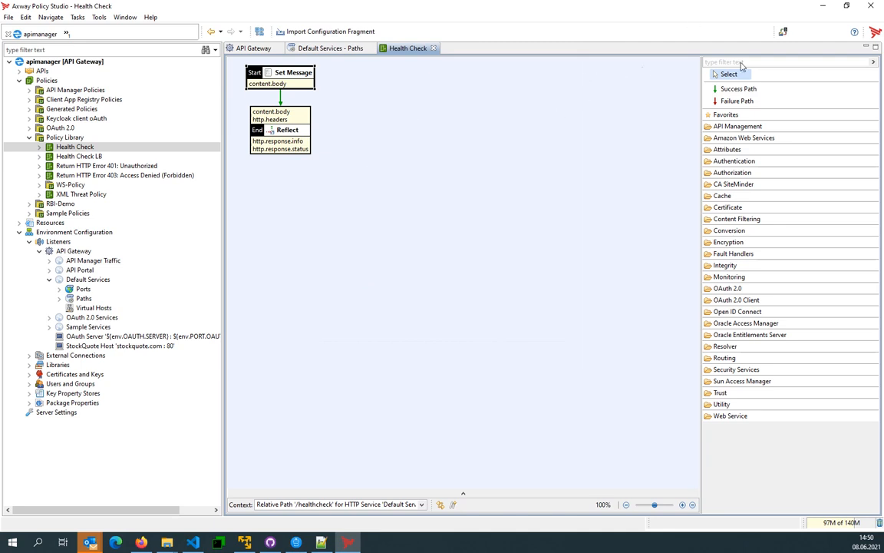
{"action": "left_click", "coordinate": [473, 244]}
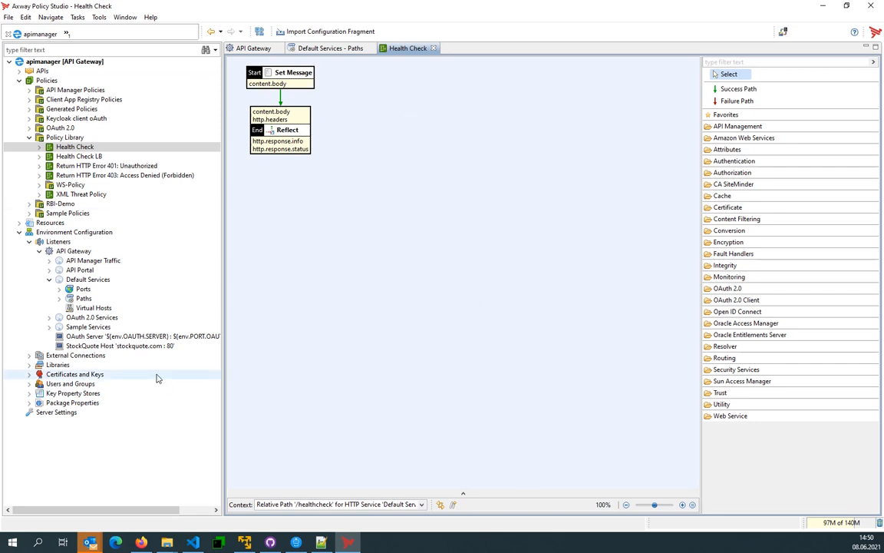
- Switch to GitHub Desktop, commit the changed PrimaryStore files to main with the summary "Changed the Healthcheck policy", and push to origin
{"action": "left_click", "coordinate": [271, 543]}
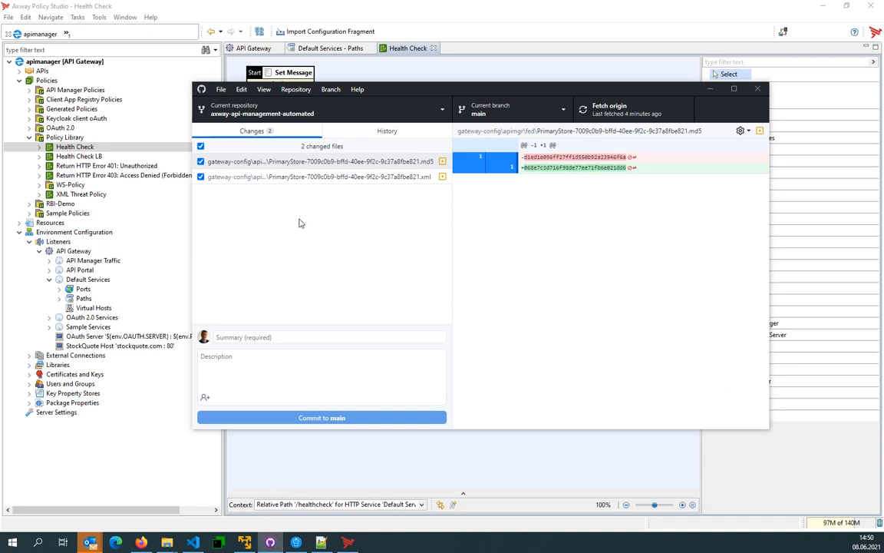
{"action": "left_click", "coordinate": [297, 177]}
{"action": "left_click", "coordinate": [304, 336]}
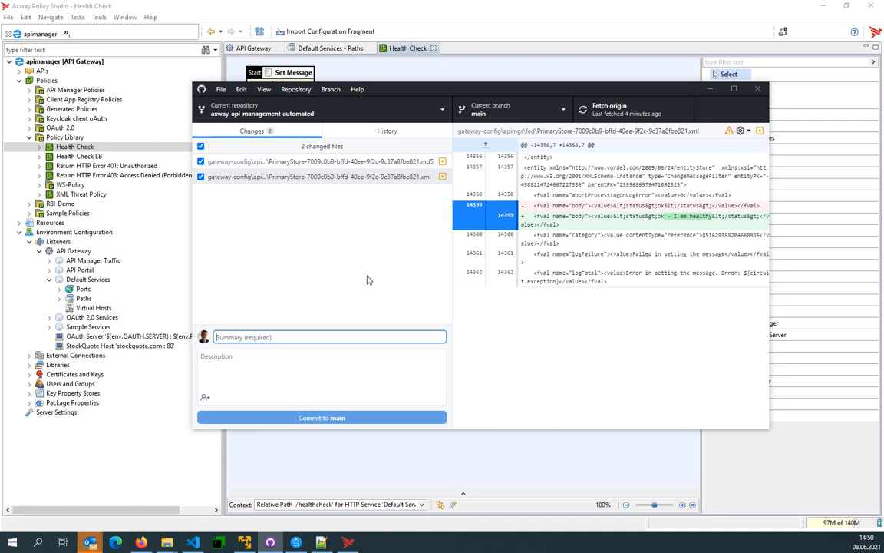
{"action": "type", "text": "Changed the"}
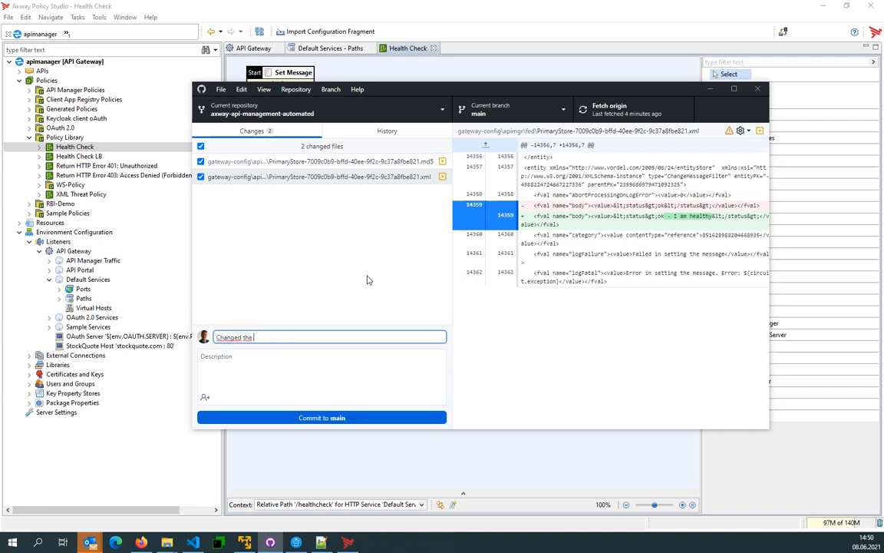
{"action": "type", "text": " helat"}
{"action": "type", "text": "ch"}
{"action": "type", "text": "hch"}
{"action": "type", "text": " policy"}
{"action": "left_click", "coordinate": [348, 418]}
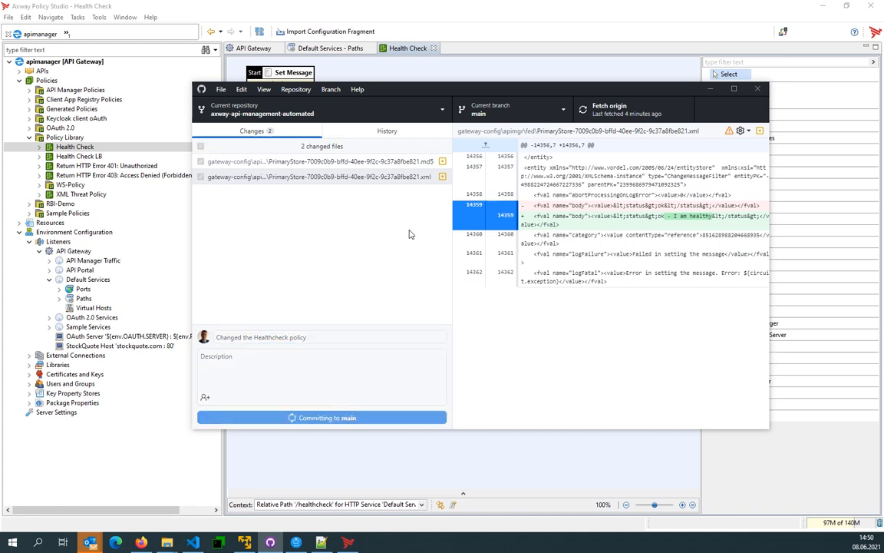
{"action": "left_click", "coordinate": [599, 115]}
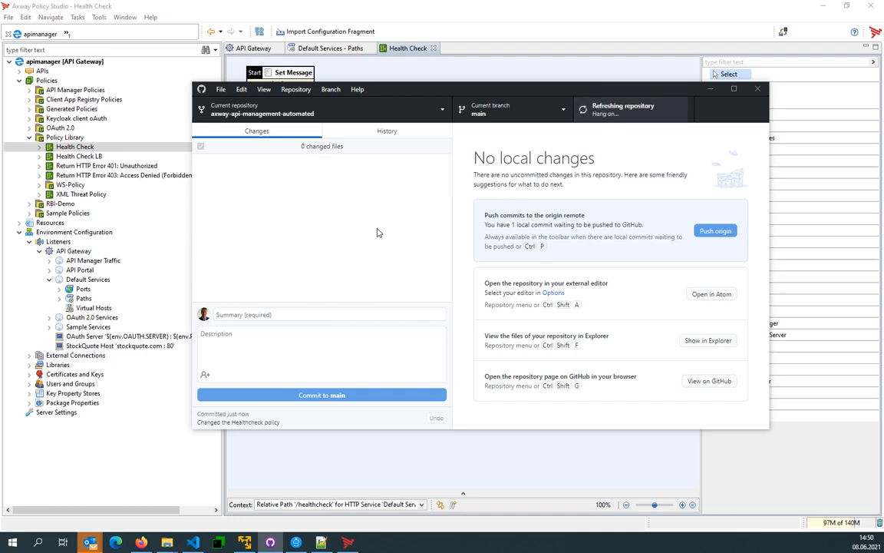
- Switch back to Policy Studio and check the HTTP response code status of the Health Check policy's Reflect filter without changing it
{"action": "left_click", "coordinate": [392, 23]}
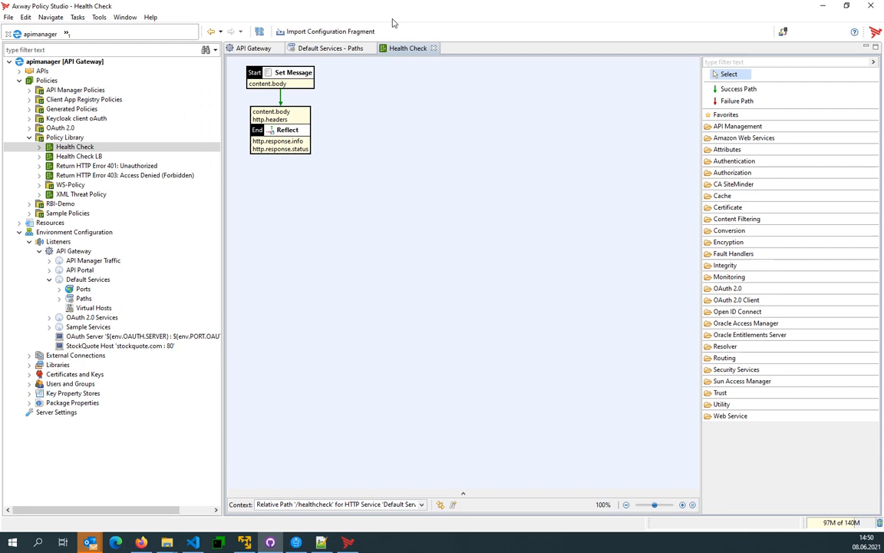
{"action": "double_click", "coordinate": [264, 118]}
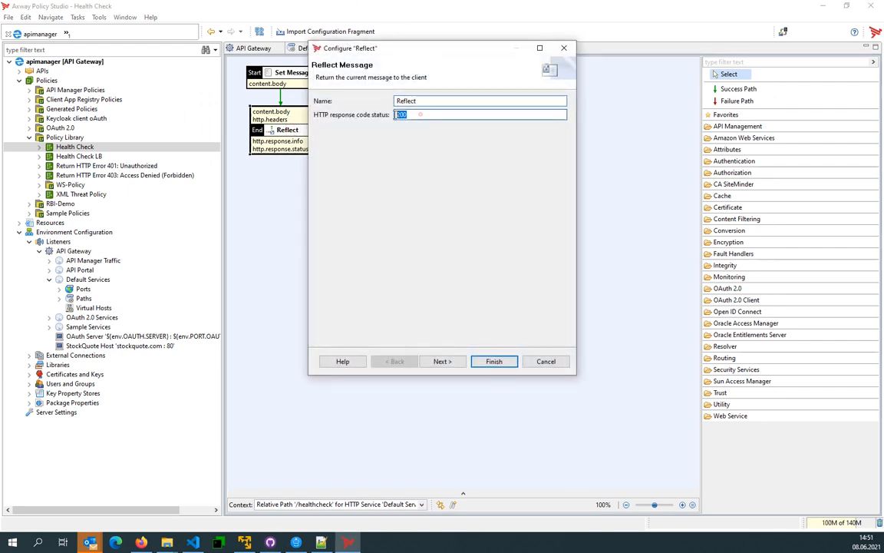
{"action": "left_click", "coordinate": [547, 362]}
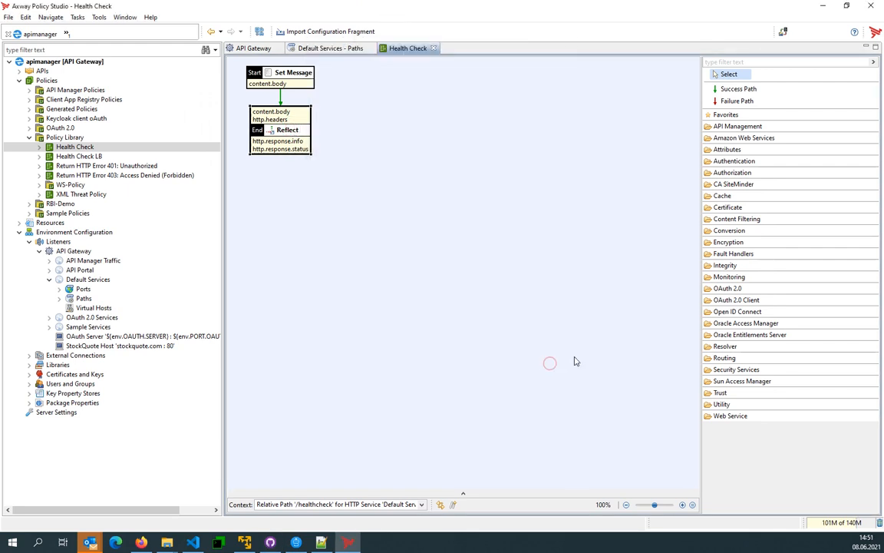
- Switch to Firefox, open the Axway API Management Plus organization on GitHub, and go to the personal fork of axway-api-management-automated
{"action": "left_click", "coordinate": [141, 541]}
{"action": "left_click", "coordinate": [246, 26]}
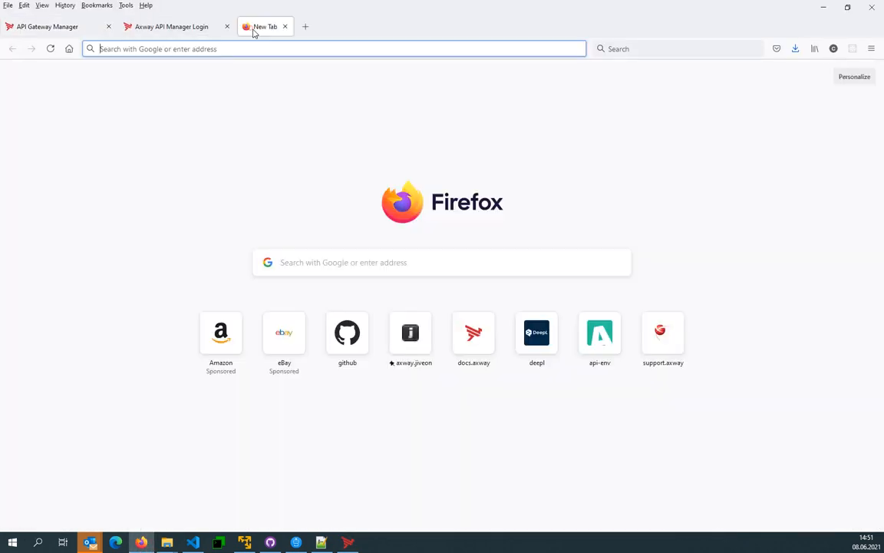
{"action": "type", "text": "plus"}
{"action": "key", "text": "Down"}
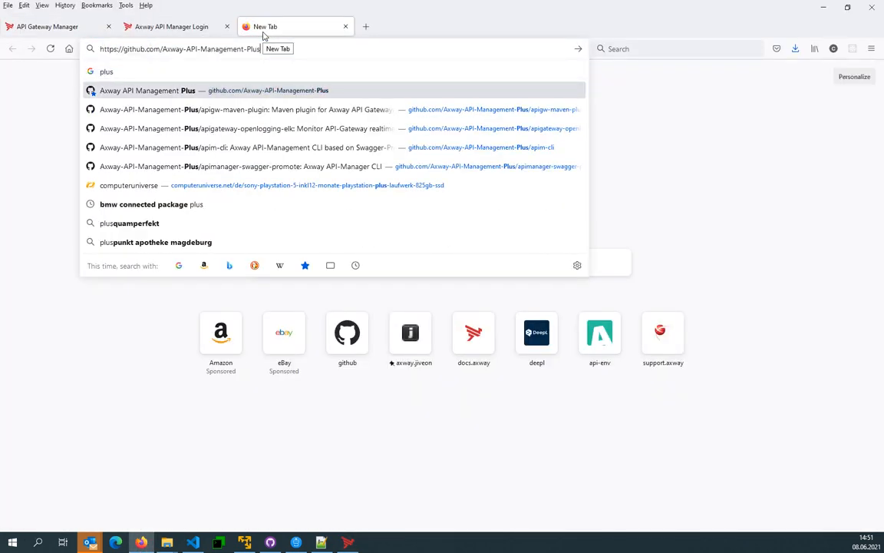
{"action": "key", "text": "Return"}
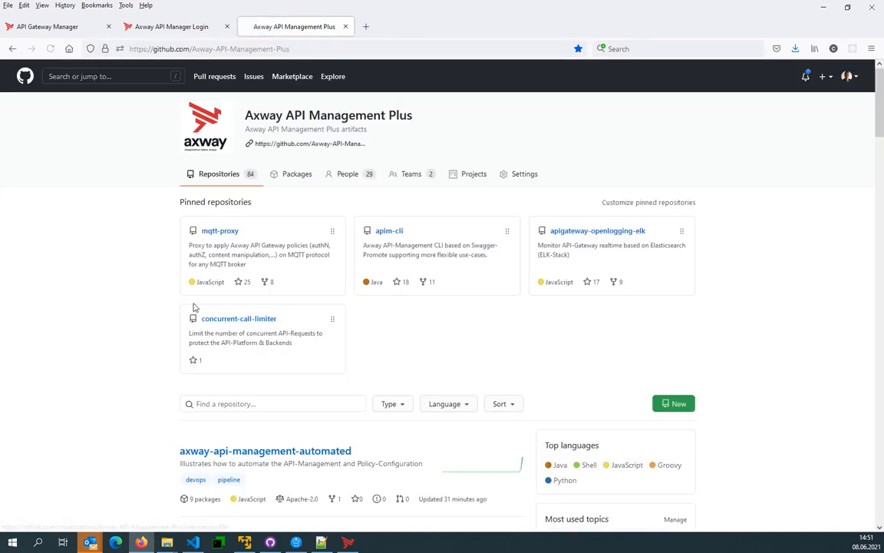
{"action": "left_click", "coordinate": [253, 450]}
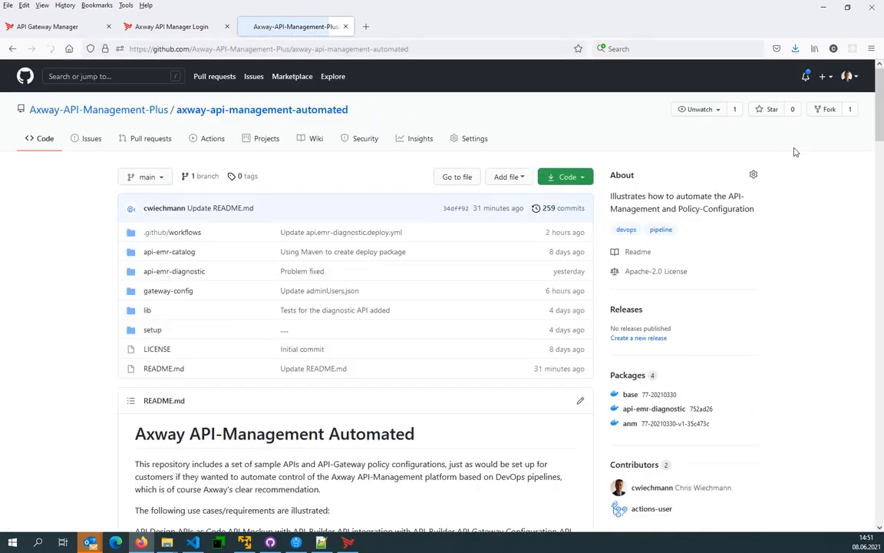
{"action": "left_click", "coordinate": [854, 109]}
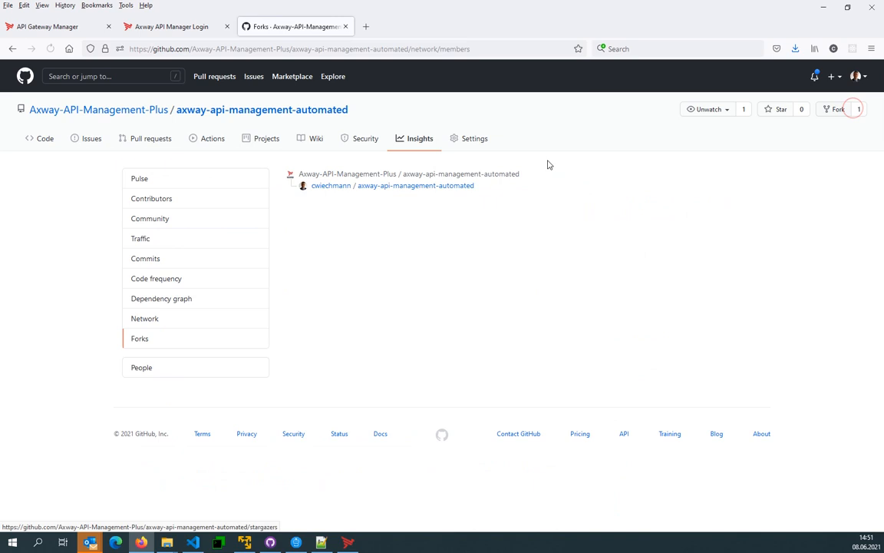
{"action": "left_click", "coordinate": [436, 186]}
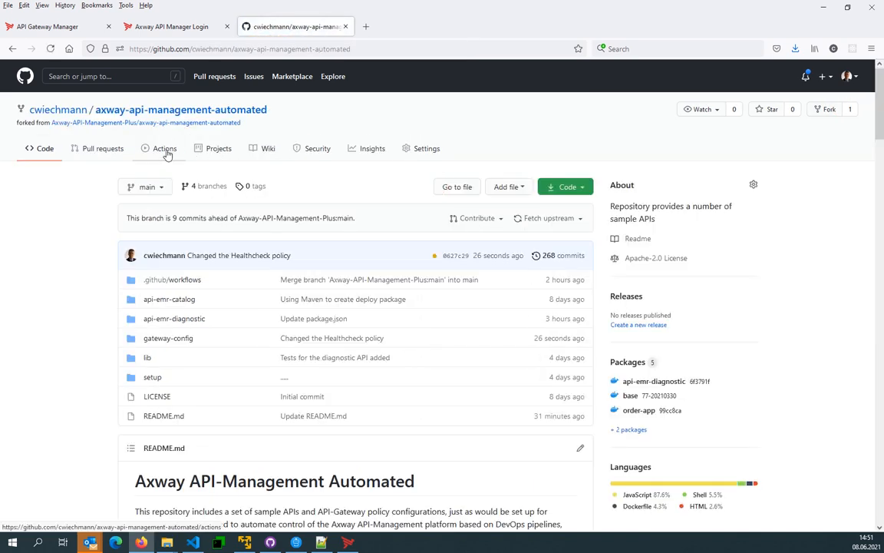
- Open the Create & Push APIMGR Image job of the "Changed the Healthcheck policy" workflow run and collapse the Build Manager image log
{"action": "left_click", "coordinate": [164, 150]}
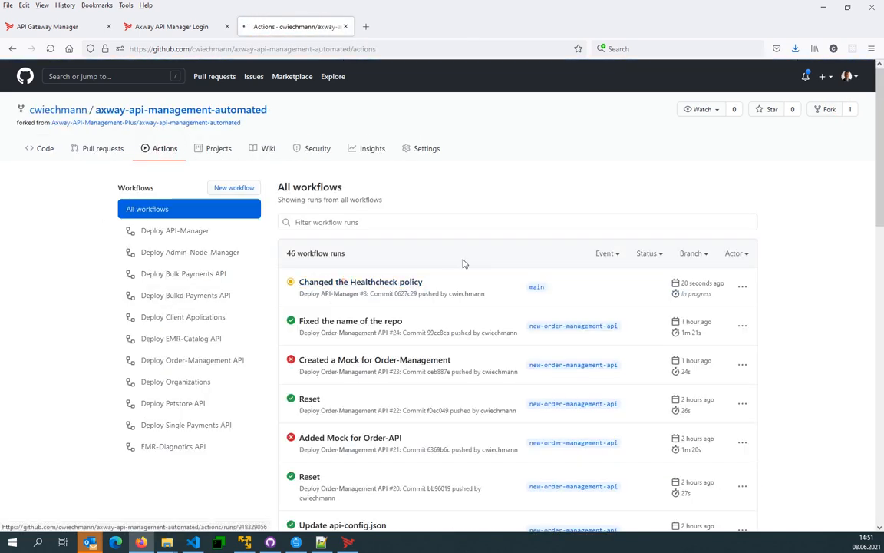
{"action": "left_click", "coordinate": [461, 270]}
{"action": "left_click", "coordinate": [258, 335]}
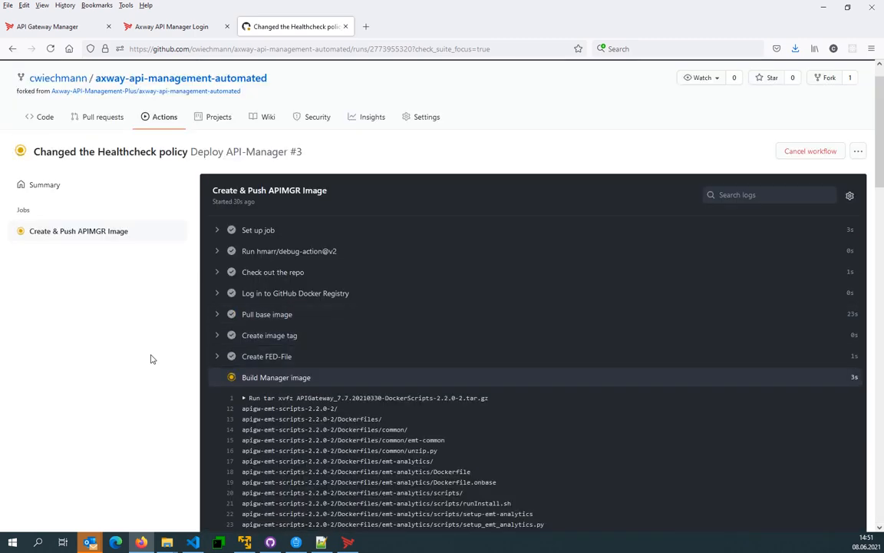
{"action": "left_click", "coordinate": [216, 378]}
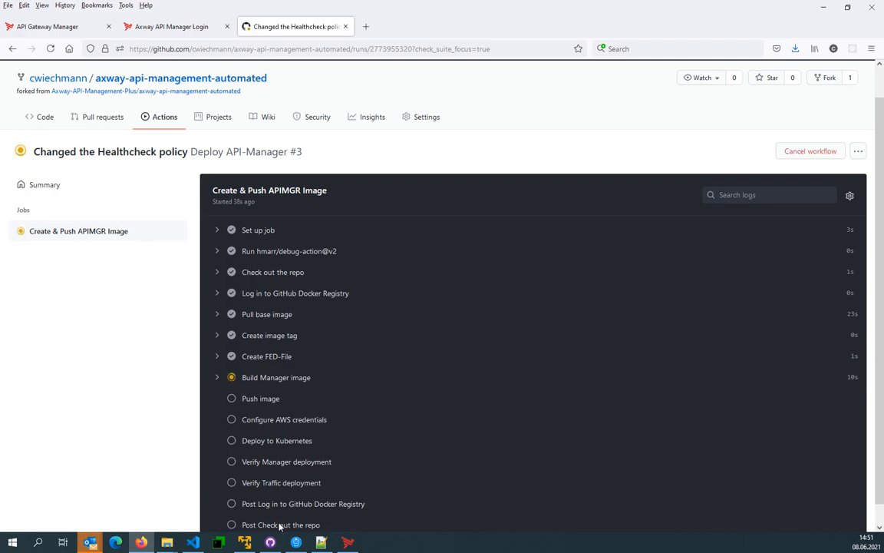
- Switch to Visual Studio Code, start an enlarged terminal in axway-api-management-automated, and rerun "kubectl get pods -n apim -w" from the command history
{"action": "left_click", "coordinate": [192, 541]}
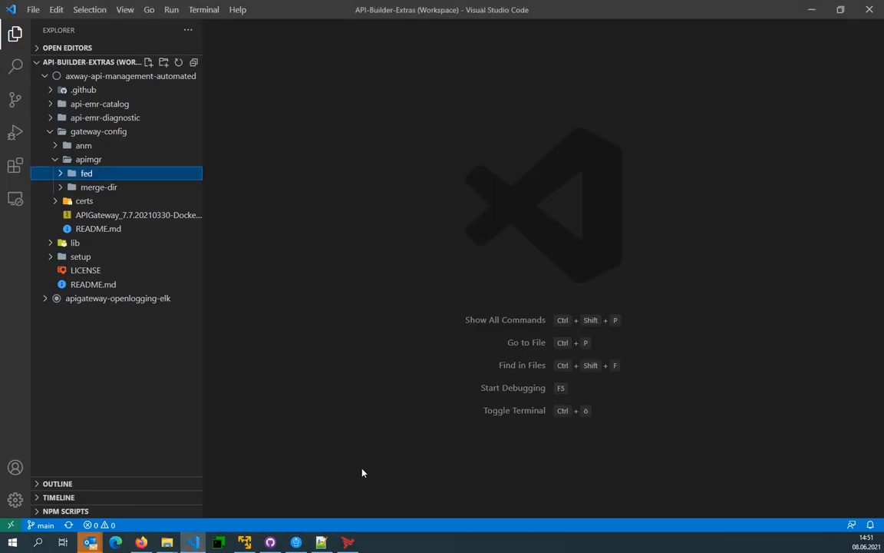
{"action": "left_click", "coordinate": [203, 10]}
{"action": "left_click", "coordinate": [222, 32]}
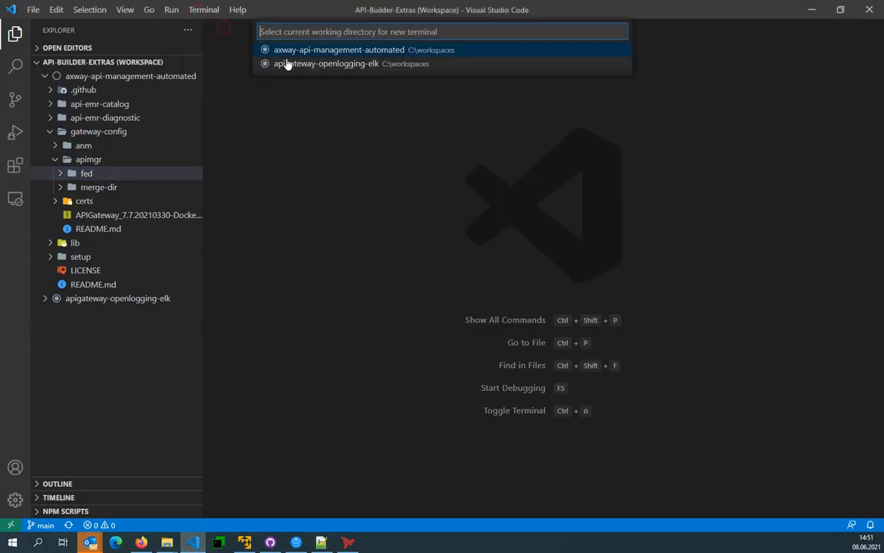
{"action": "left_click", "coordinate": [300, 57]}
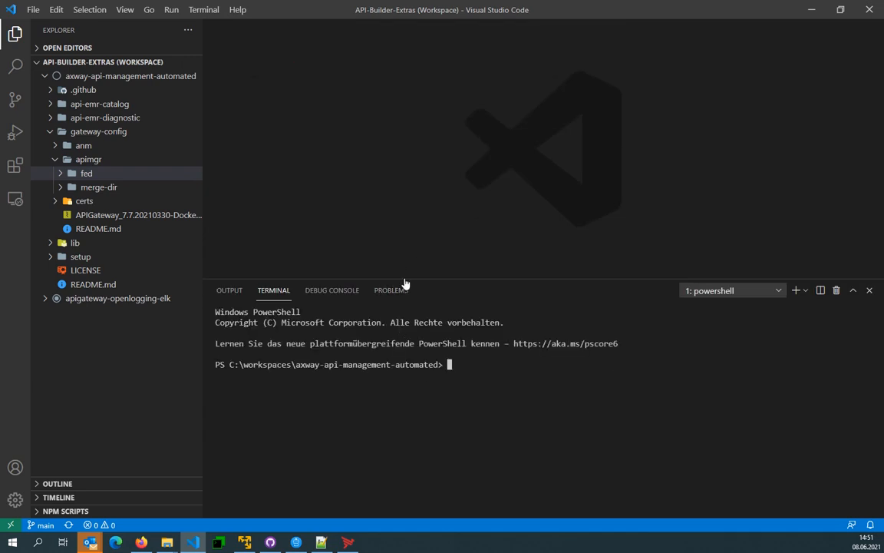
{"action": "left_click_drag", "start_coordinate": [404, 278], "coordinate": [411, 163]}
{"action": "key", "text": "ctrl+r"}
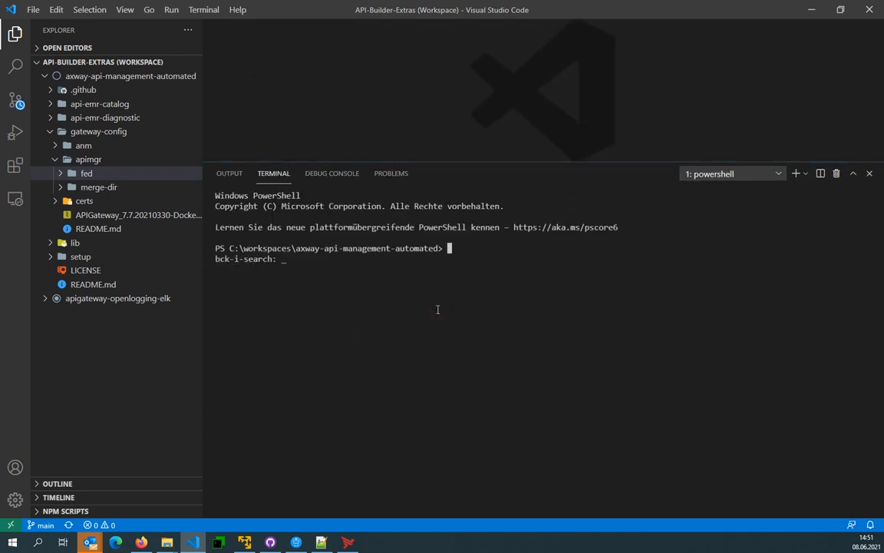
{"action": "type", "text": "get pods -n apim -w"}
{"action": "key", "text": "Return"}
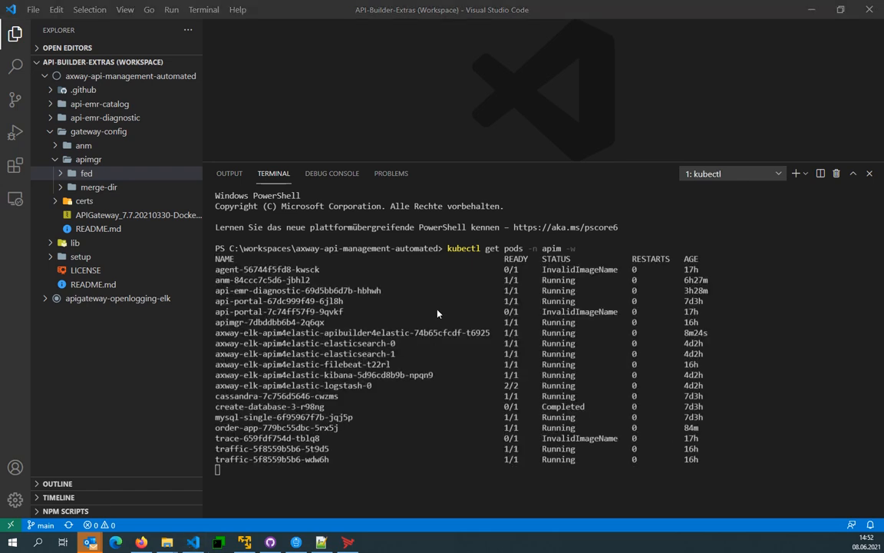
- Follow the rollout by checking the workflow job's deployment steps in Firefox against the pod status in the Visual Studio Code terminal
{"action": "key", "text": "alt+Tab"}
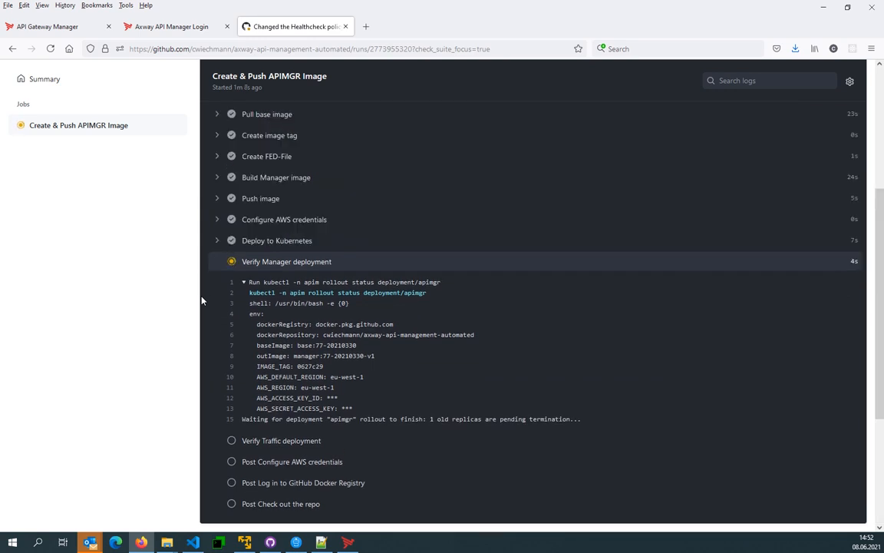
{"action": "key", "text": "alt+Tab"}
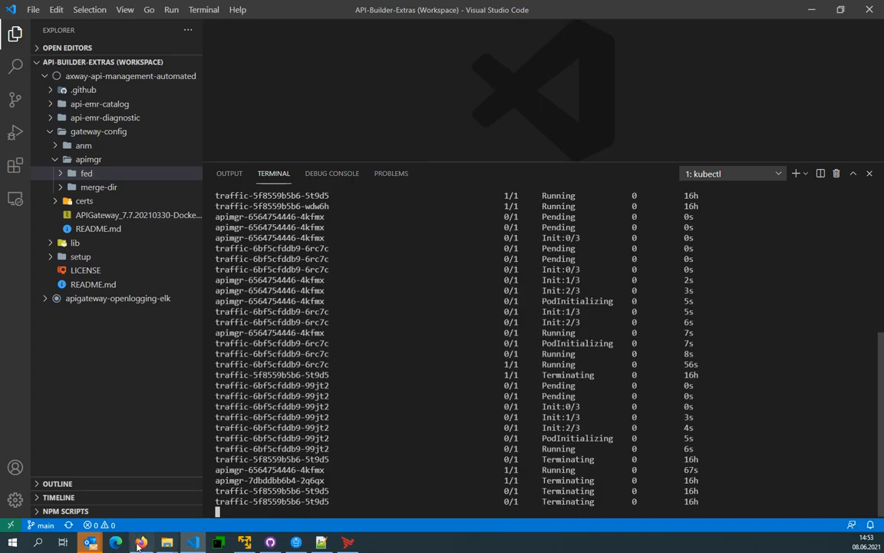
{"action": "left_click", "coordinate": [141, 543]}
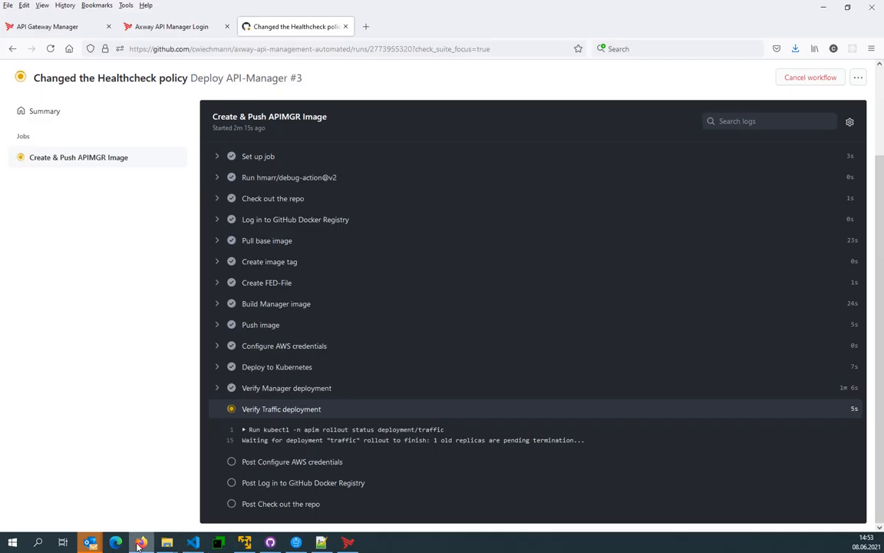
- Refresh API Gateway Manager's HTTP traffic, open the latest /healthcheck transaction, and inspect the status message in the gateway's response body
{"action": "left_click", "coordinate": [50, 27]}
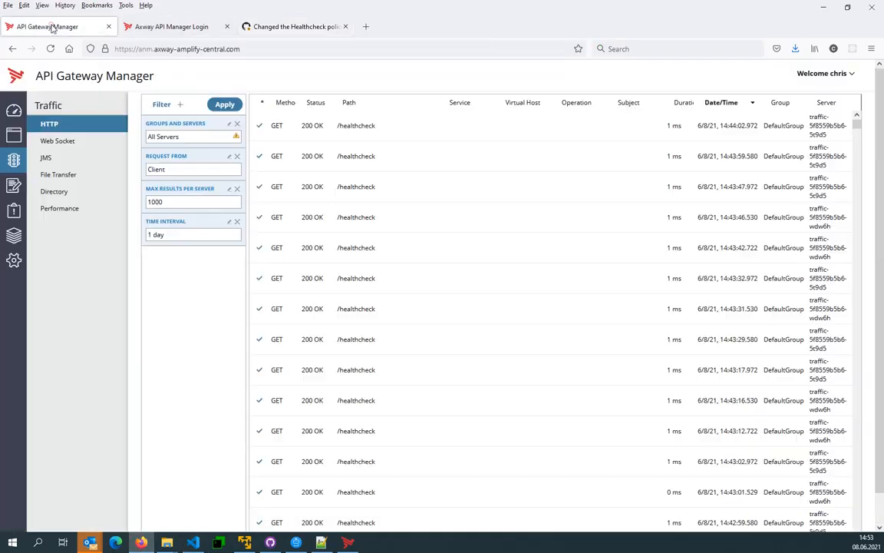
{"action": "left_click", "coordinate": [225, 105]}
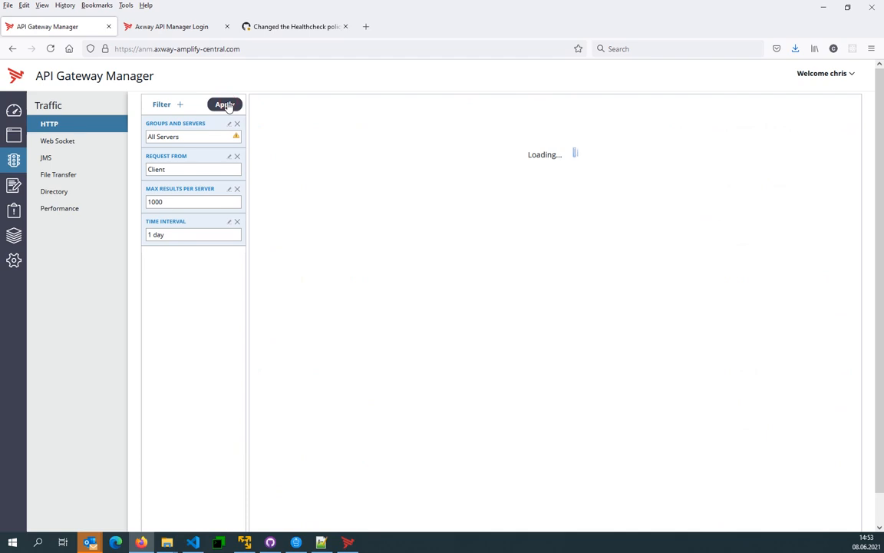
{"action": "left_click", "coordinate": [277, 119]}
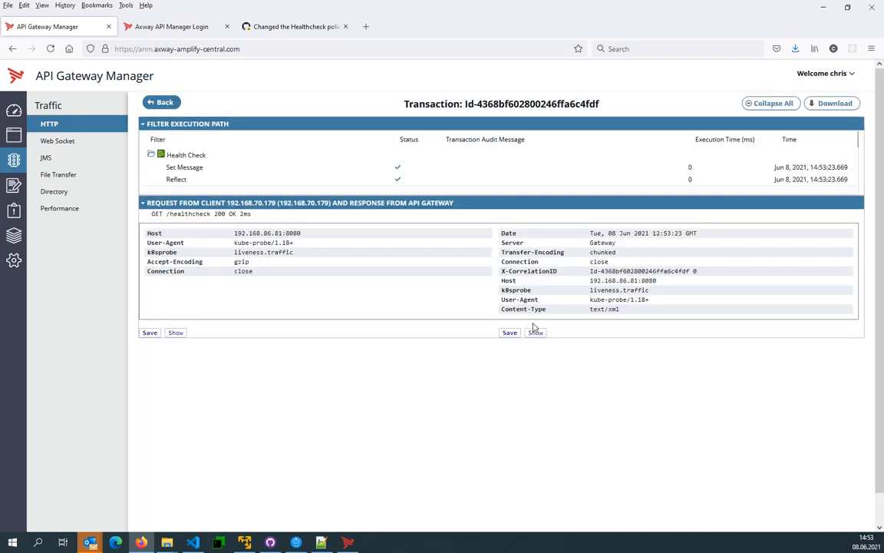
{"action": "left_click", "coordinate": [538, 336]}
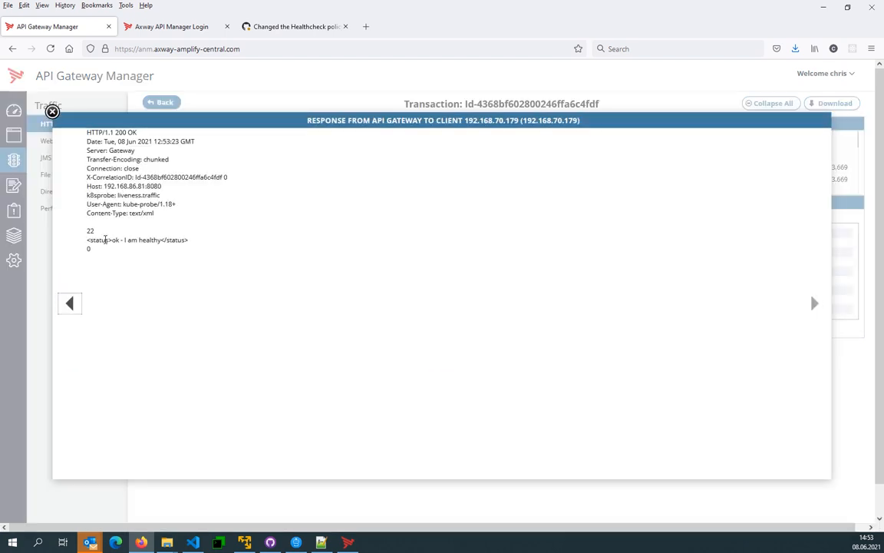
{"action": "left_click_drag", "start_coordinate": [106, 240], "coordinate": [171, 241]}
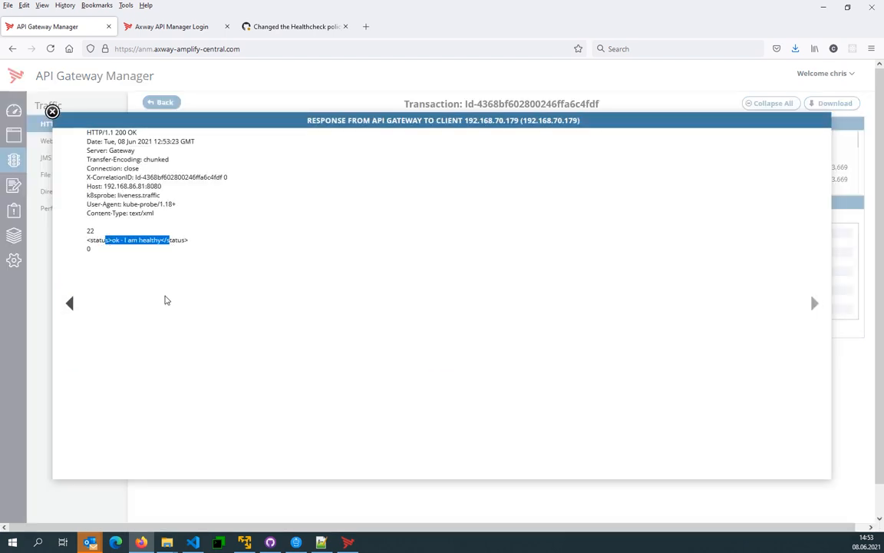